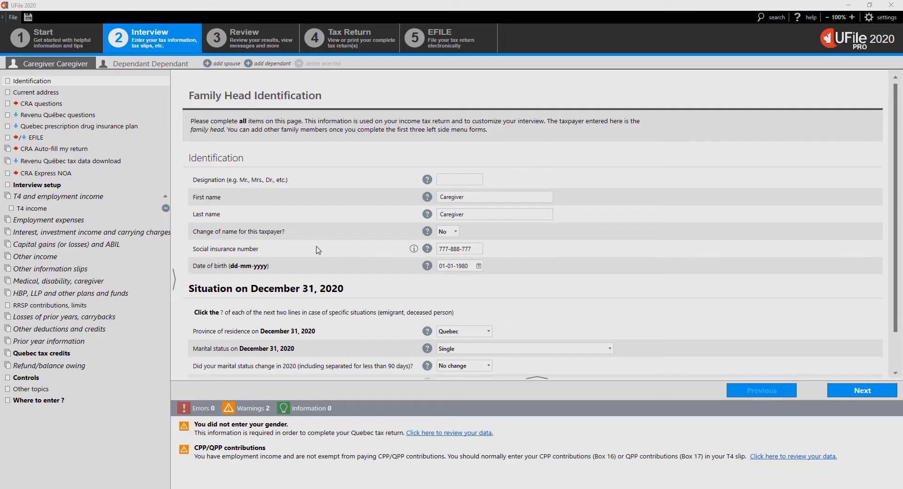
Step: Add the Quebec Schedule H dwelling information page for the caregiver and select the taxpayer as the dwelling's owner, lessee or sub lessee
click(39, 354)
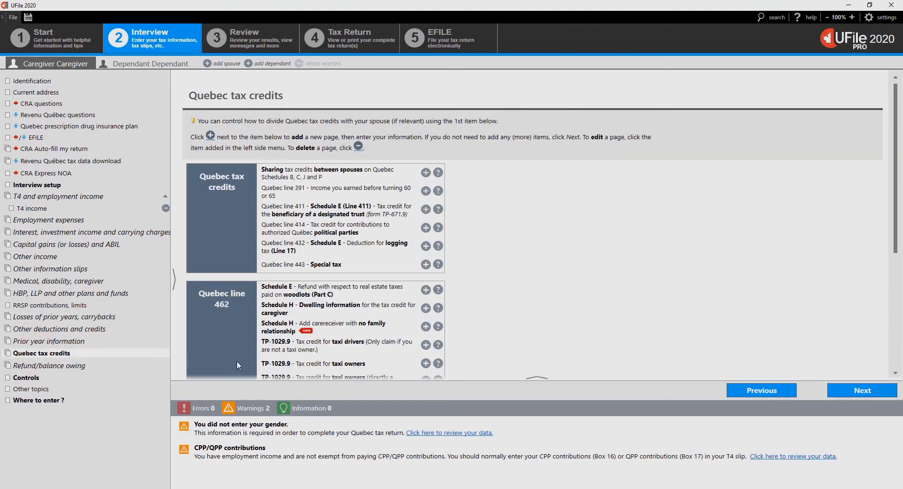
click(425, 308)
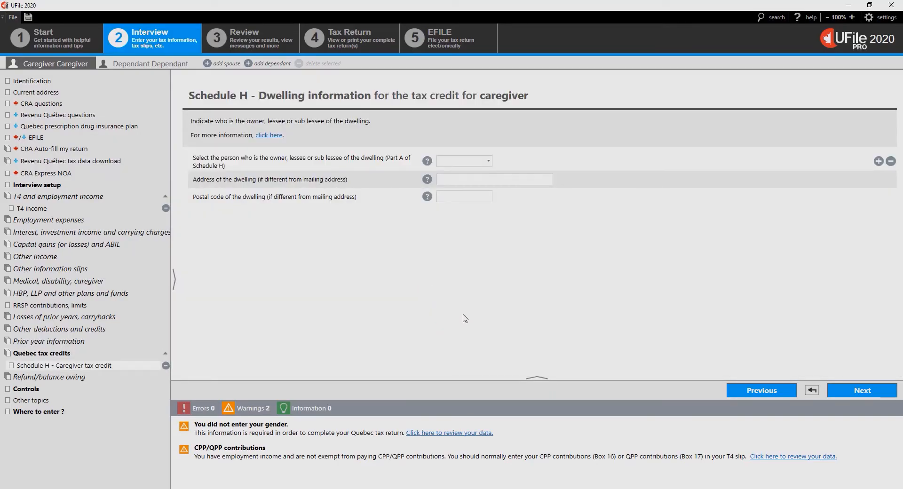
click(491, 162)
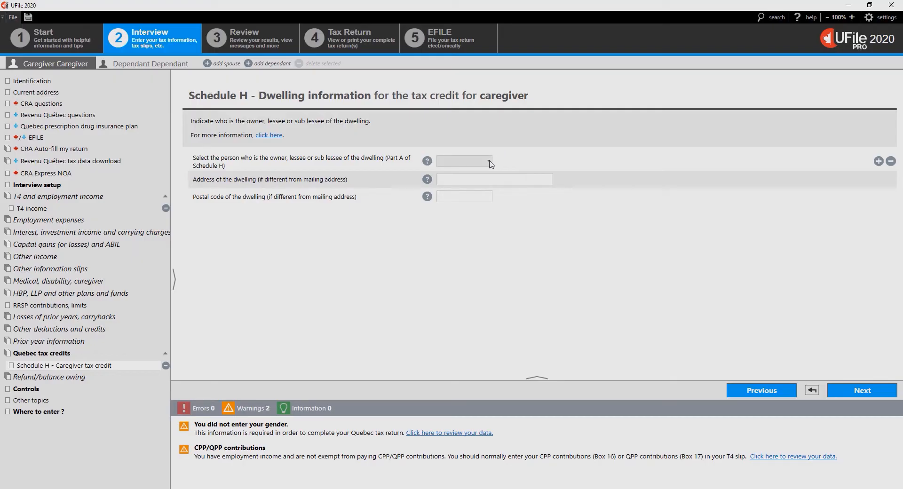
click(491, 163)
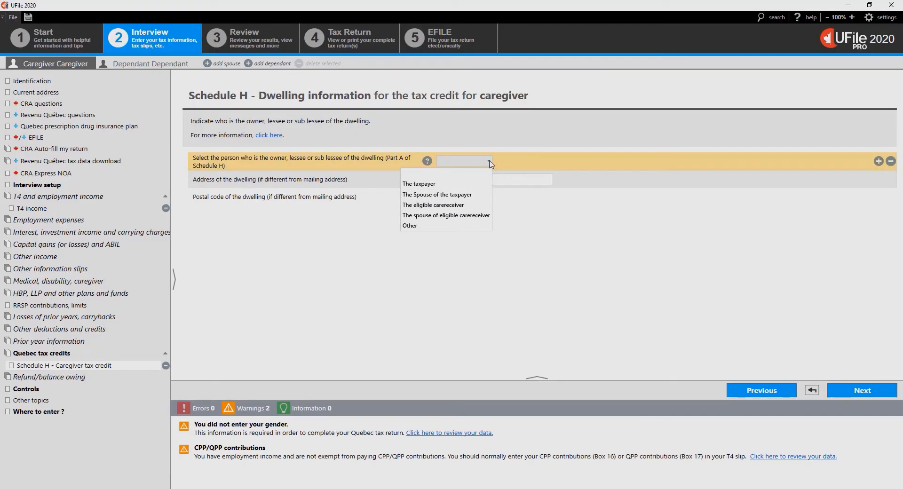
click(474, 184)
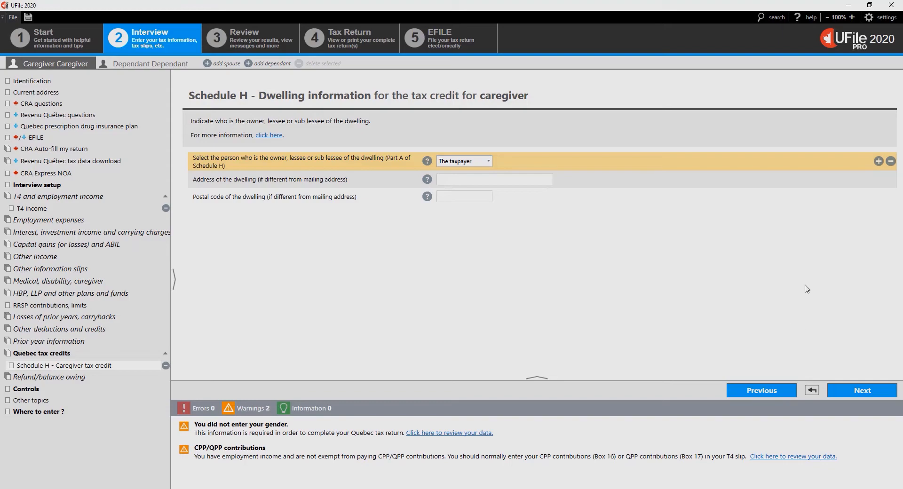
click(863, 391)
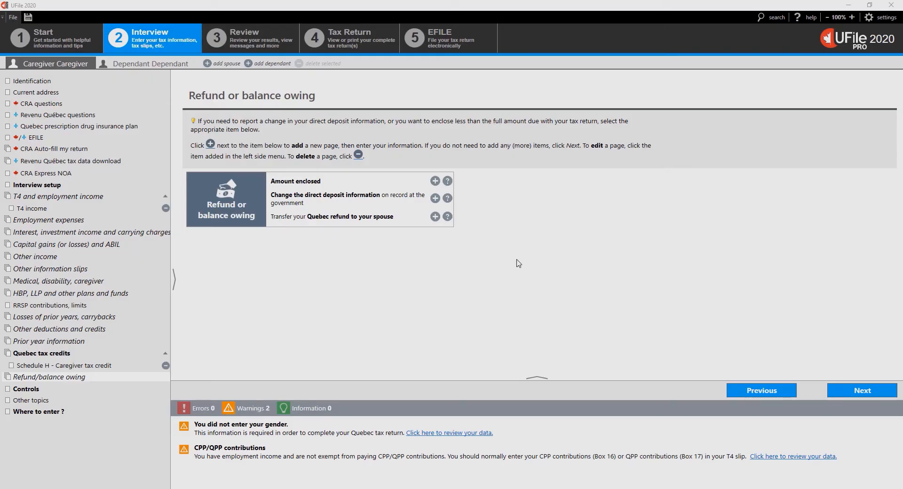
Step: Add an infirmity and disability page to the dependant's return and describe the infirmity as "Disability"
click(167, 65)
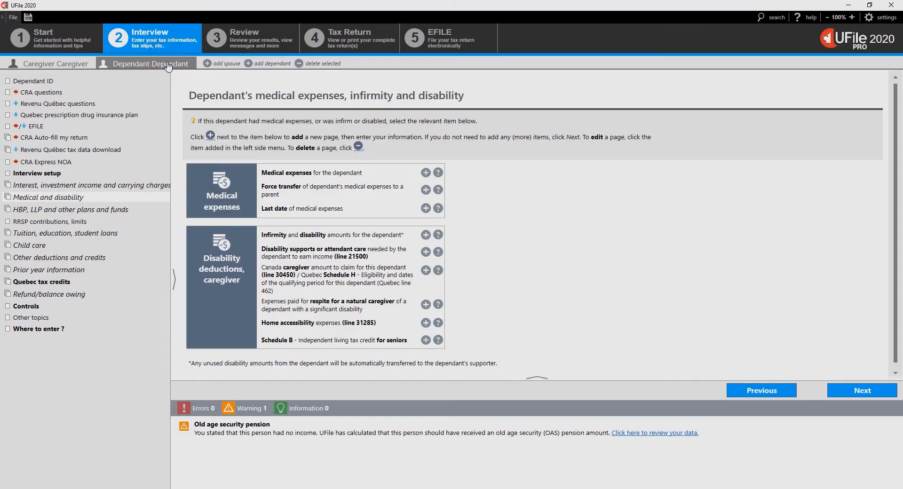
click(65, 200)
click(427, 239)
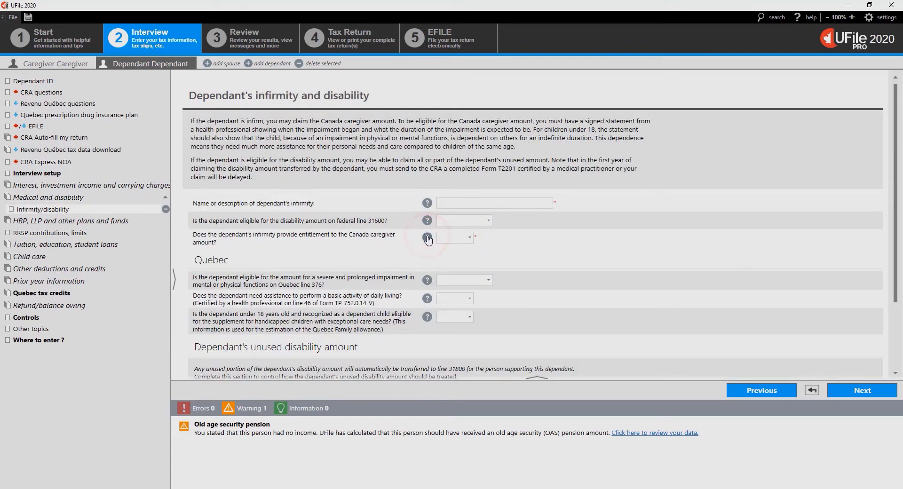
click(492, 202)
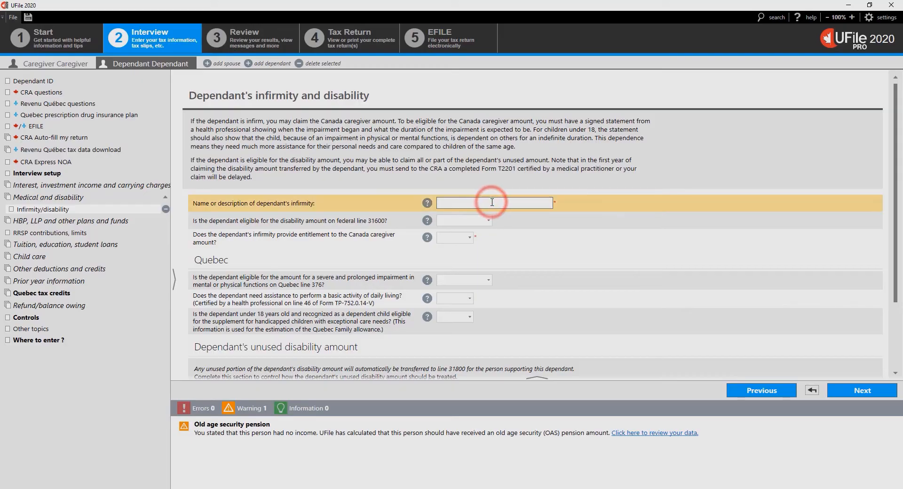
text(Disability)
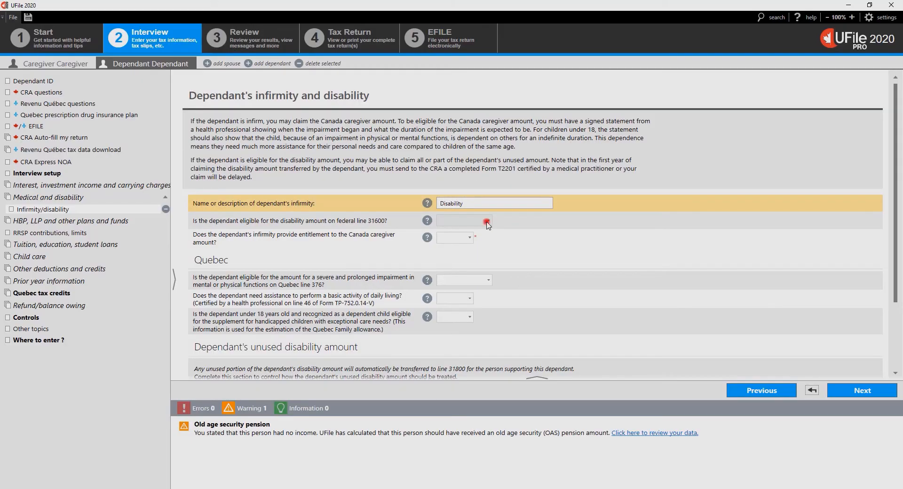
Step: Set federal line 31600 to "Claim disability amount (default)" and answer Yes to the dependant's Canada caregiver amount entitlement
click(484, 220)
click(471, 254)
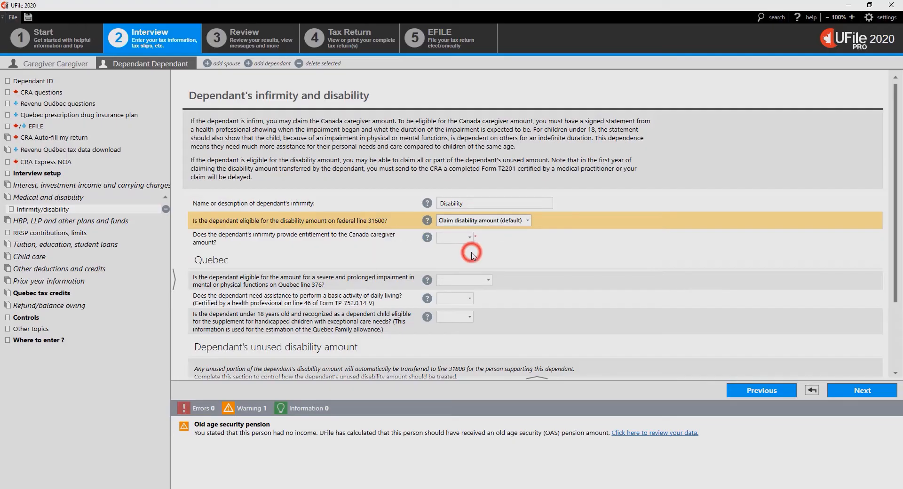
click(467, 238)
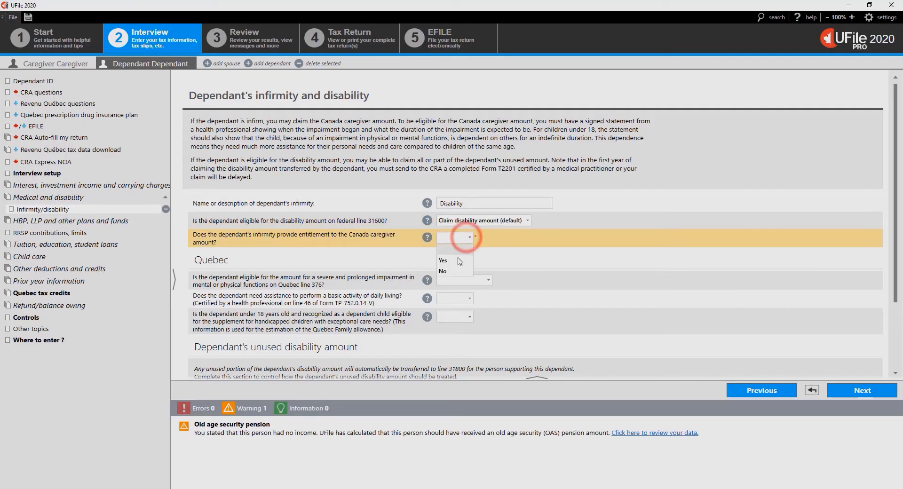
click(465, 257)
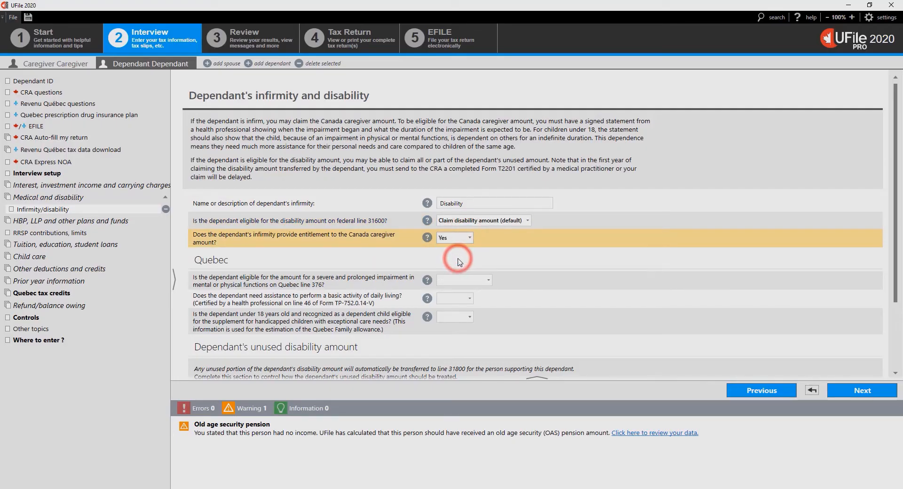
Step: Set Quebec line 376 to "Claim disability amount (default)" and the daily living assistance answer to "Needs daily assistance - living together"
click(477, 280)
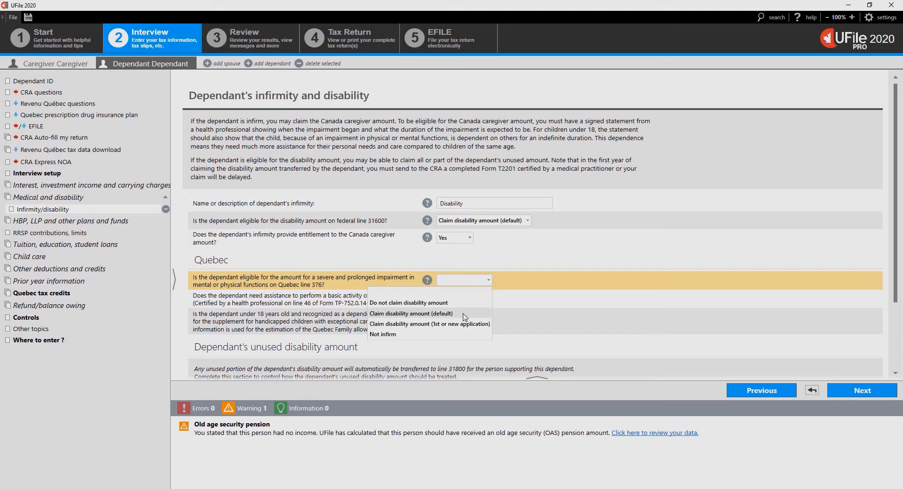
click(464, 314)
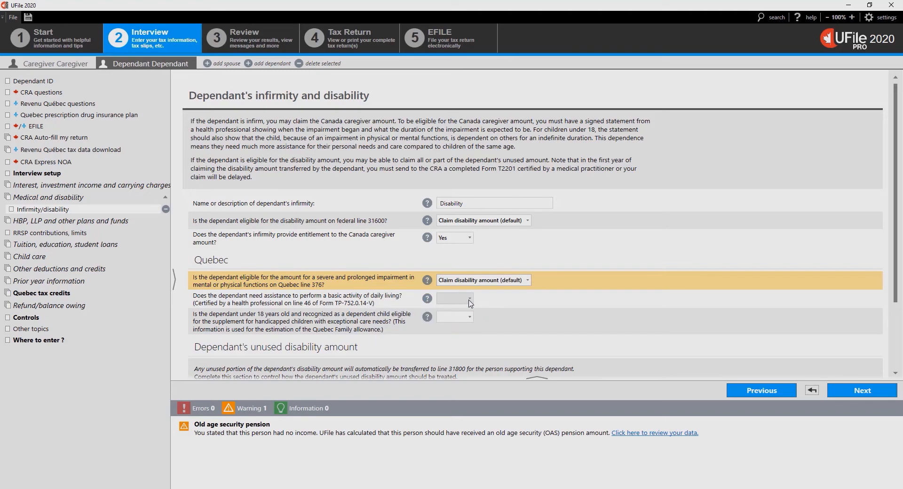
click(468, 300)
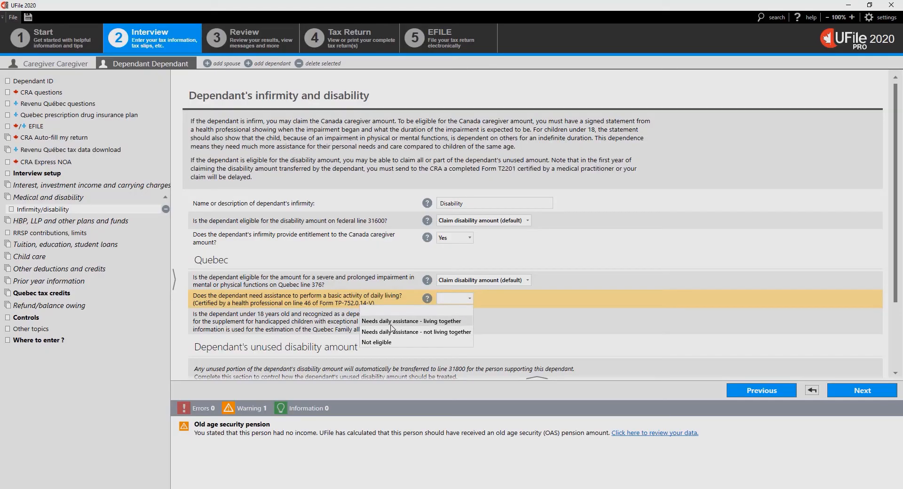
click(450, 323)
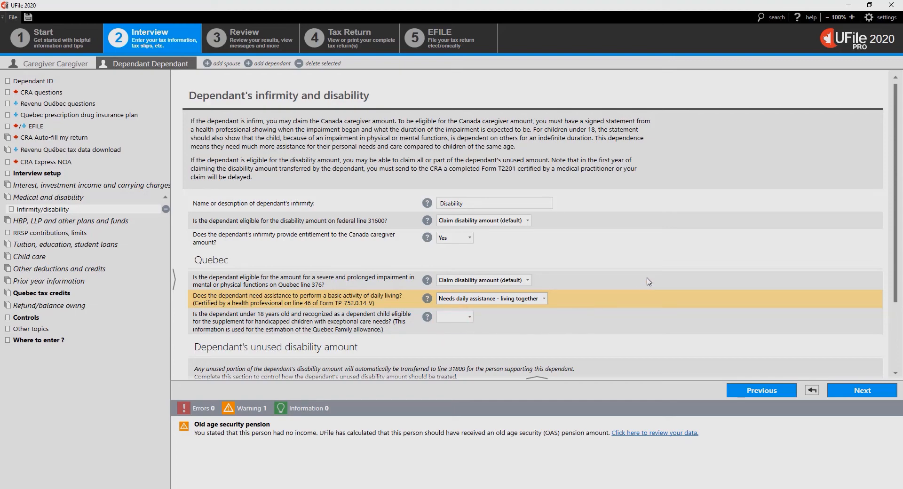
click(872, 393)
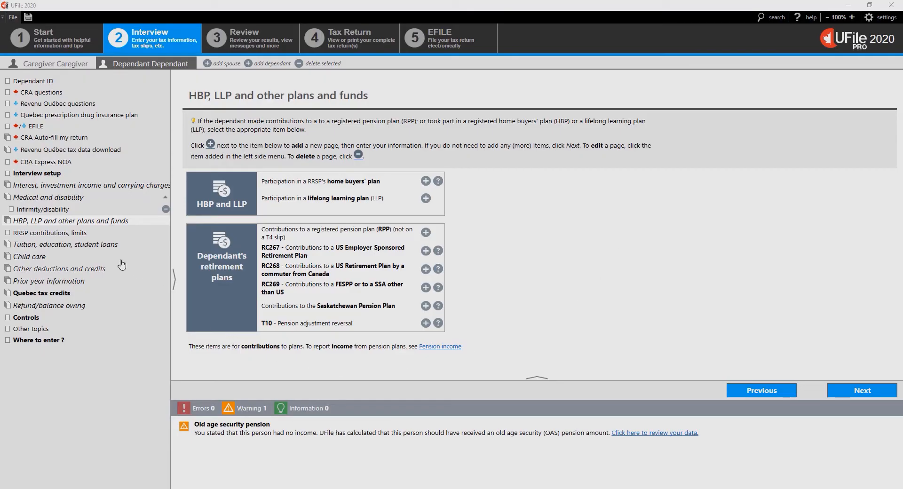
Step: Add the dependant's Canada caregiver and Quebec Schedule H page with a qualifying period from 01-01-2019 to 31-12-2020
click(61, 199)
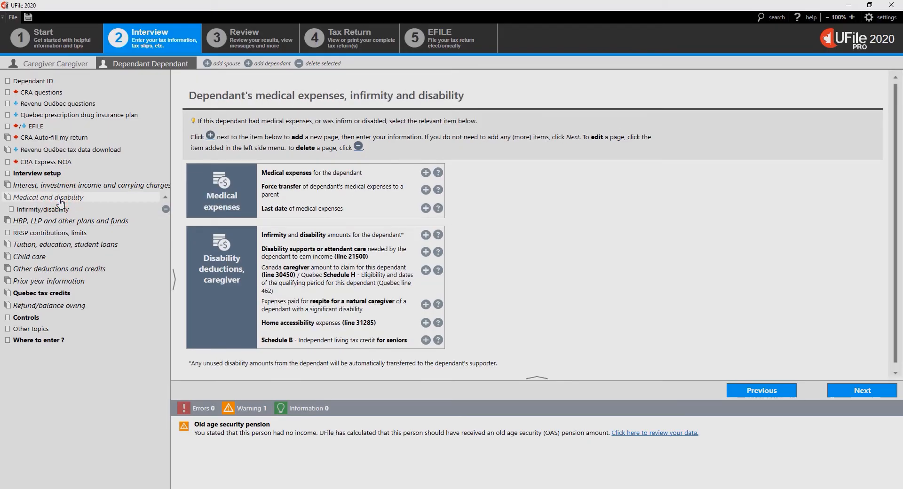
click(426, 272)
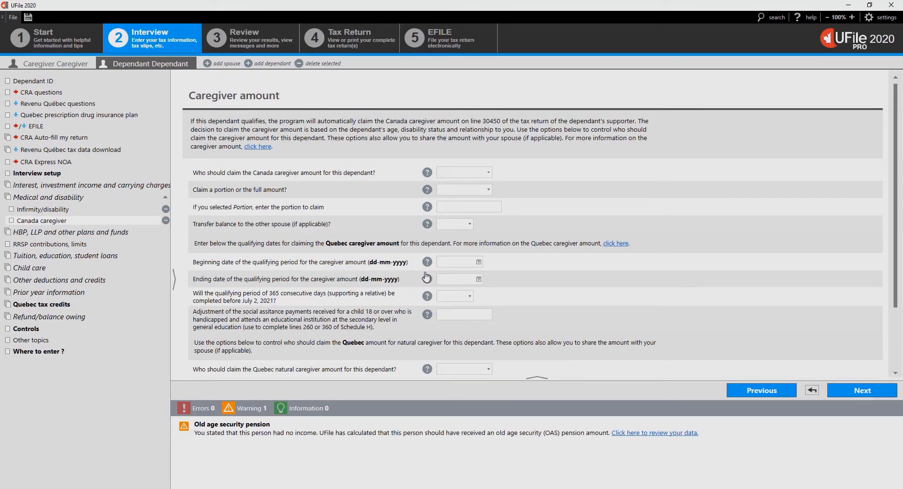
click(451, 265)
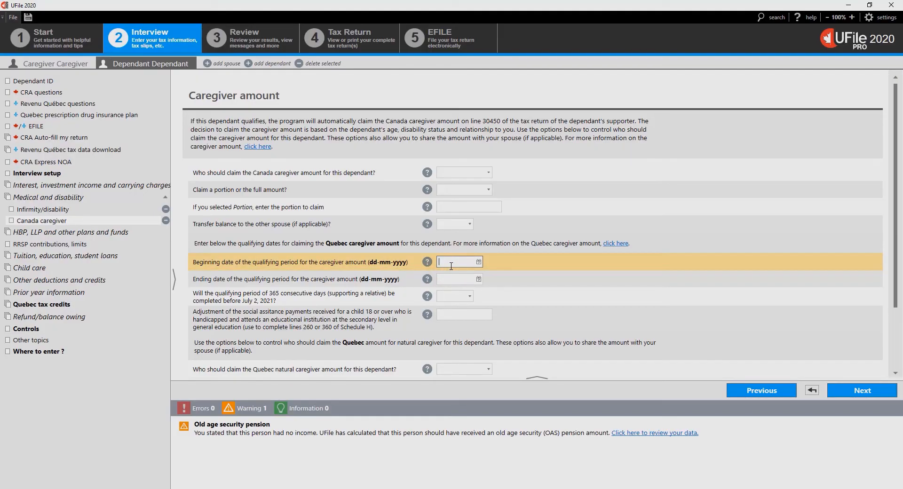
text(01-01-)
text(2019)
key(Tab)
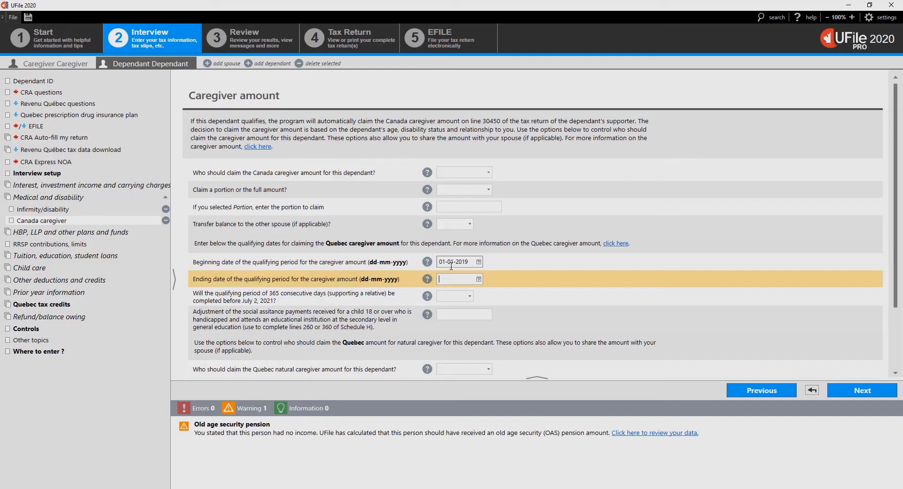
text(3112)
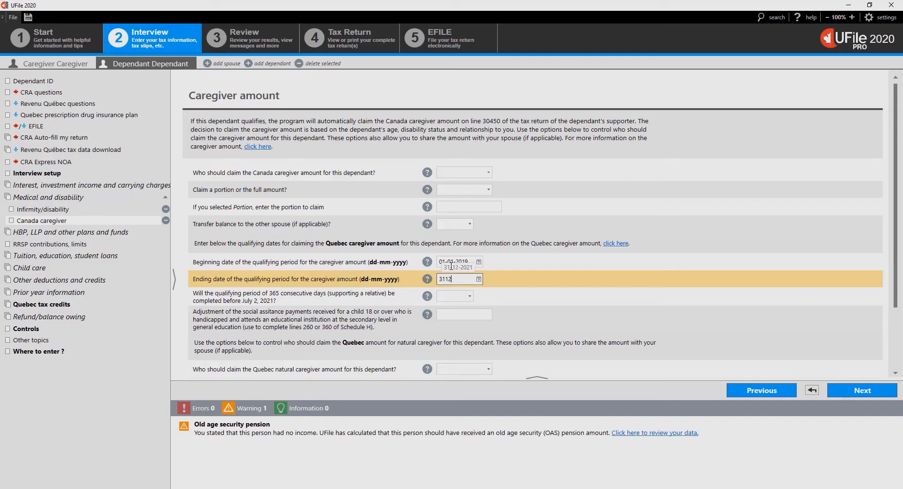
text(2020)
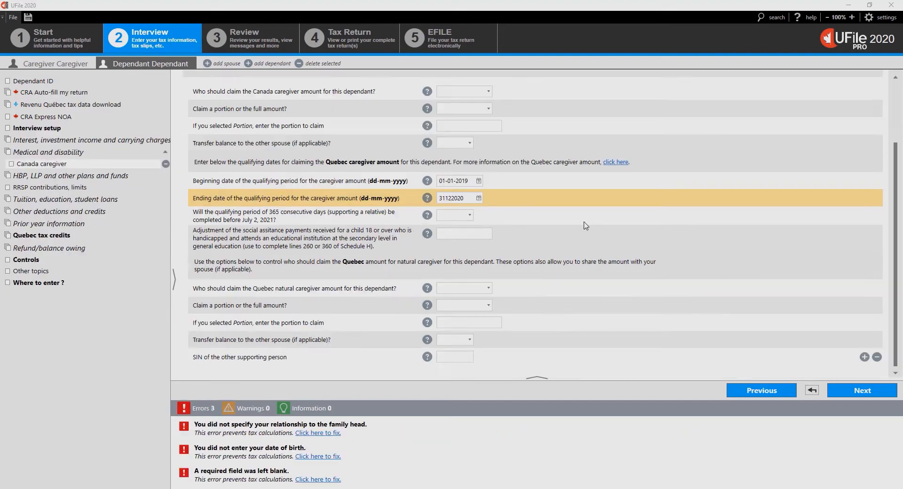
Step: Answer No to completing the 365-day qualifying period before July 2, 2021, and leave the caregiver amount page
click(469, 215)
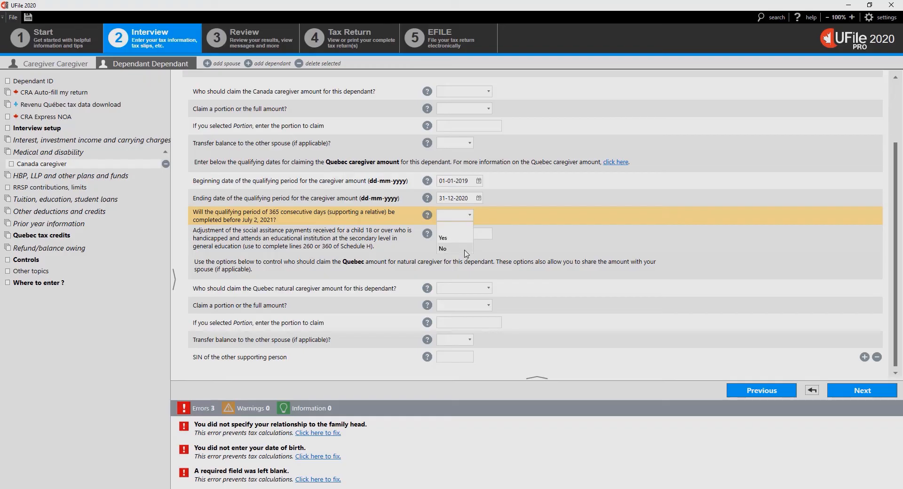
click(464, 250)
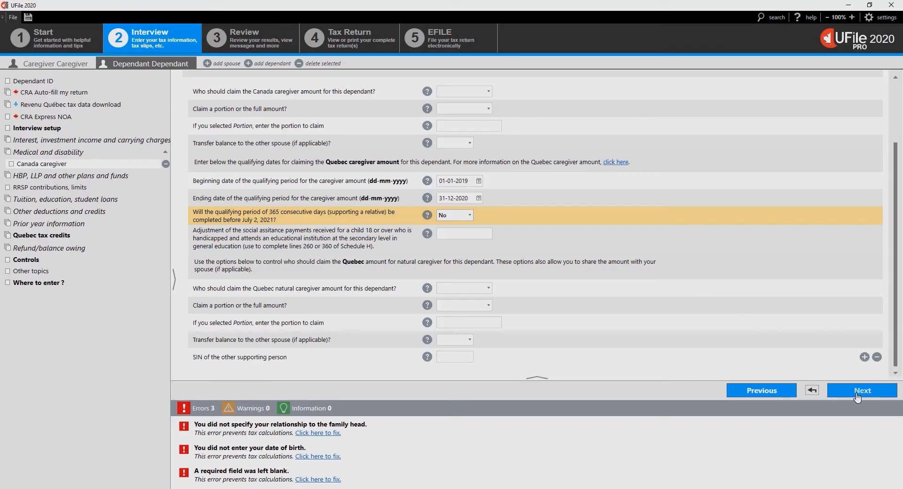
click(857, 393)
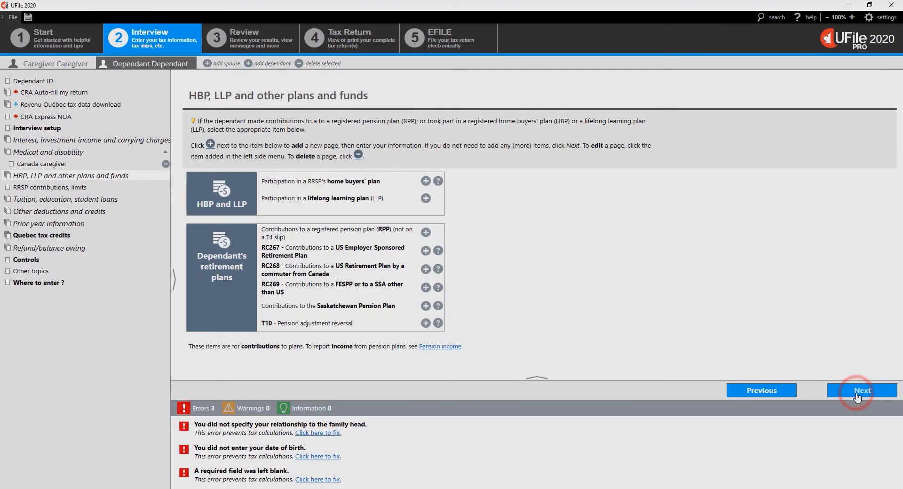
click(856, 393)
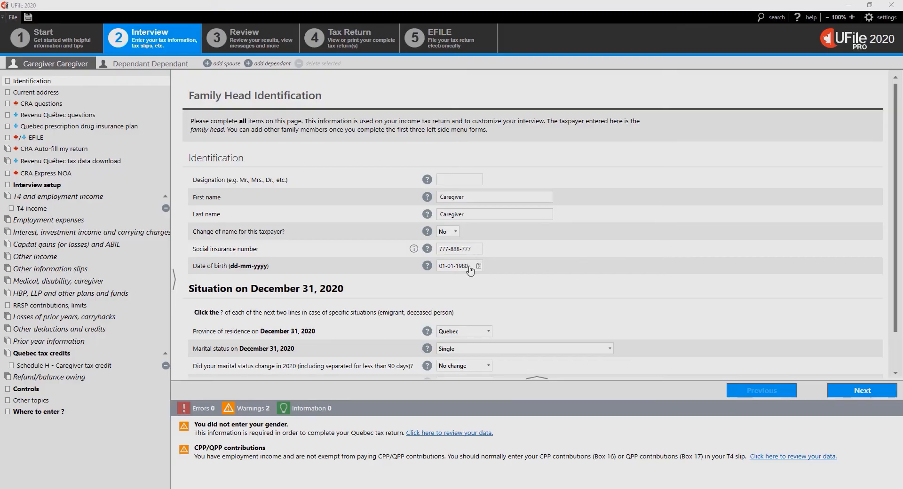
Step: Add a Schedule H page for a carereceiver with no family relationship to the caregiver's Quebec tax credits and look through its fields
click(51, 357)
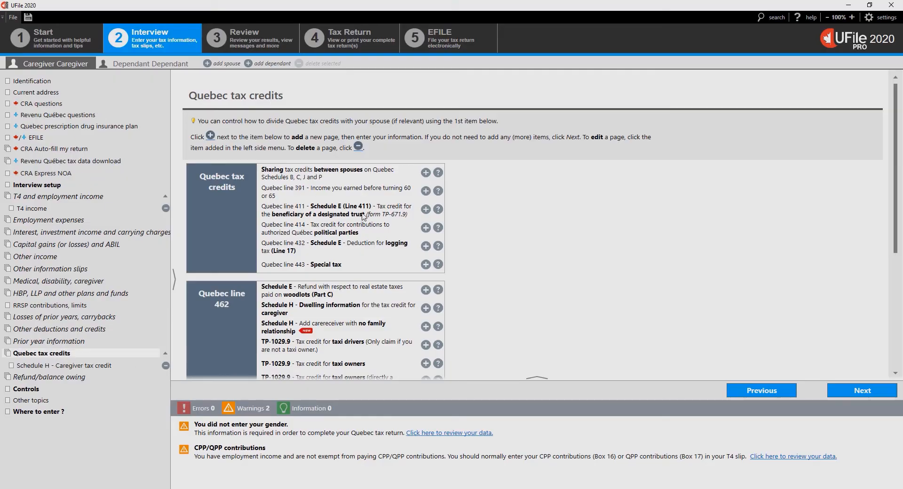
scroll(363, 218, down, 3)
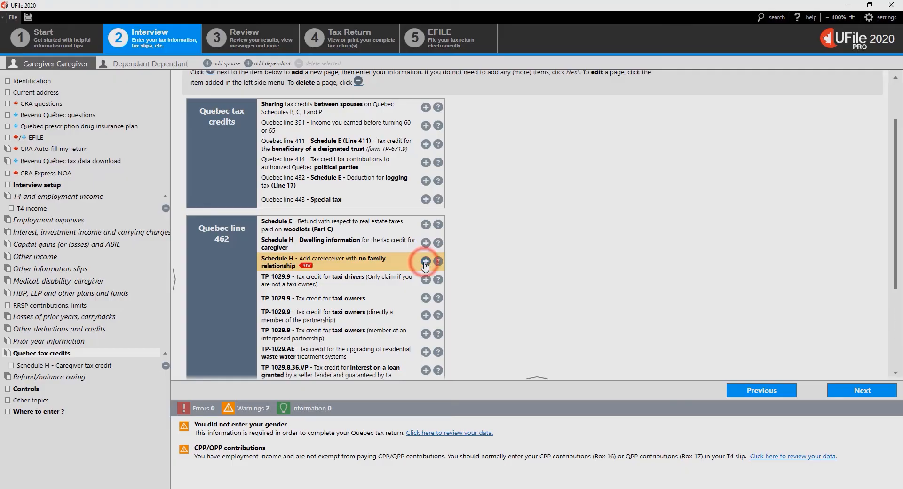
click(426, 262)
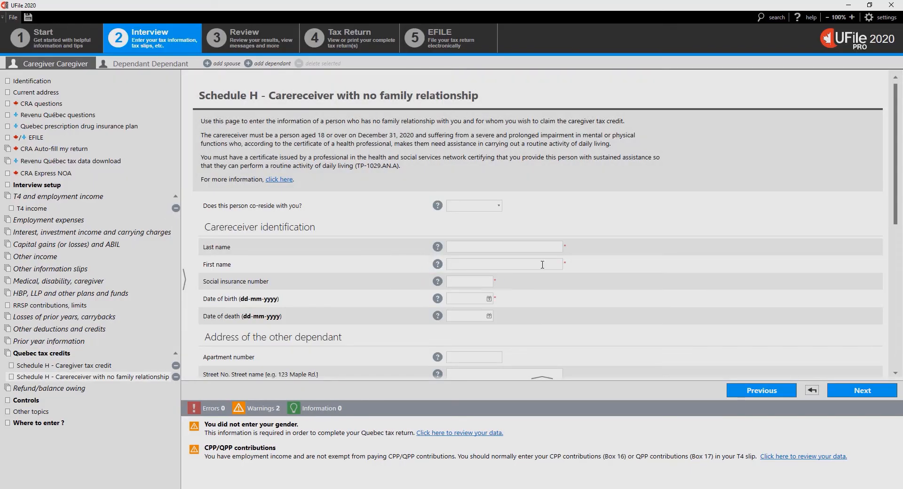
scroll(410, 245, down, 1)
scroll(410, 245, down, 2)
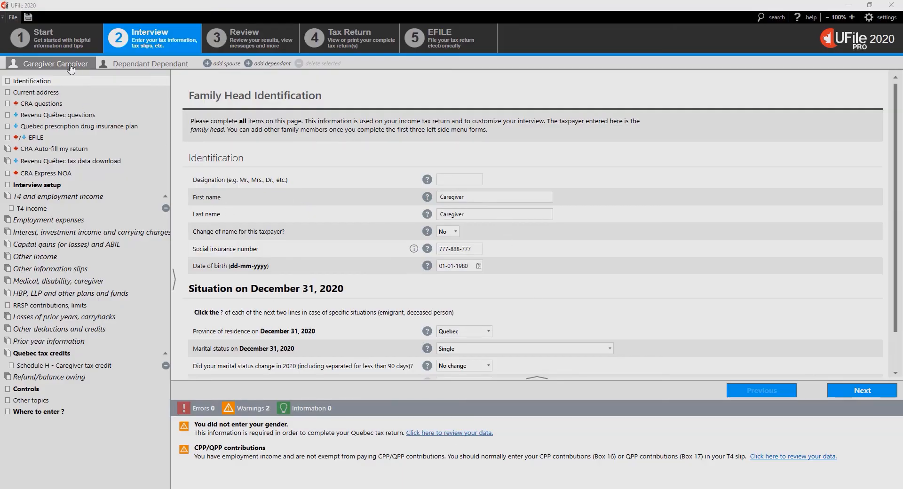
Step: Revisit the caregiver's Schedule H dwelling information item under Quebec tax credits and the dependant's medical and disability section
click(62, 355)
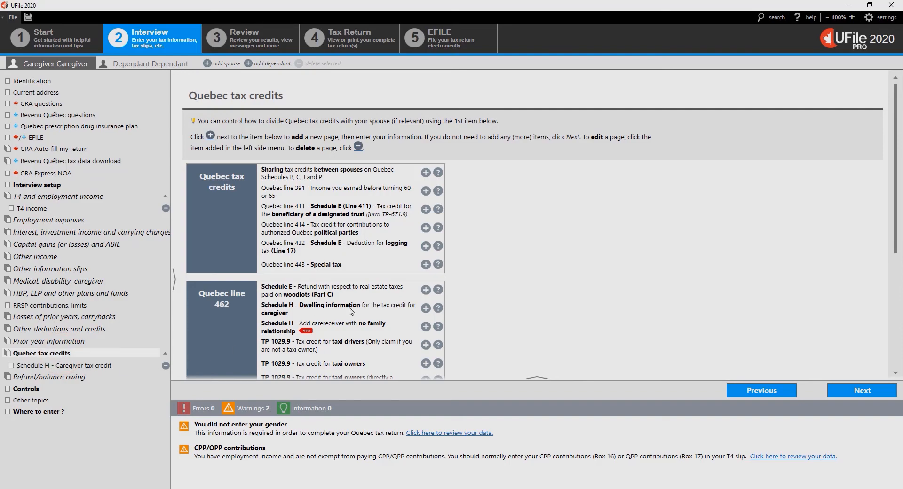
click(426, 308)
click(149, 67)
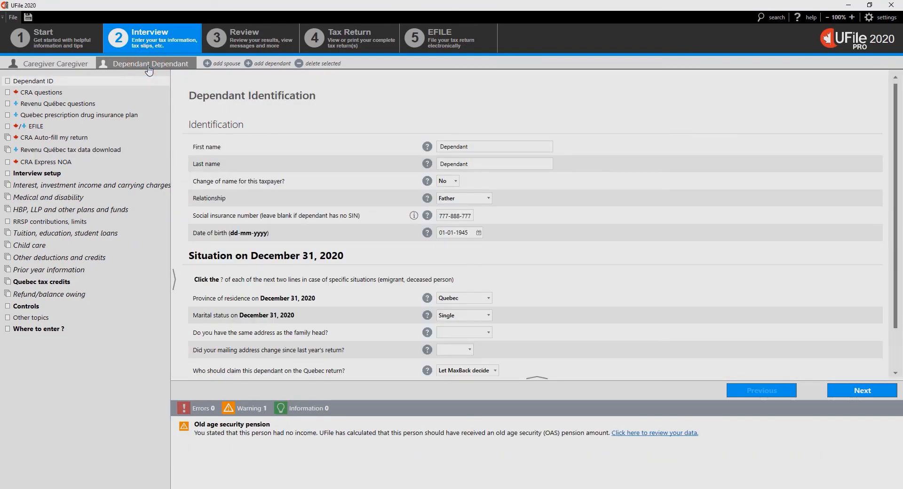
click(68, 197)
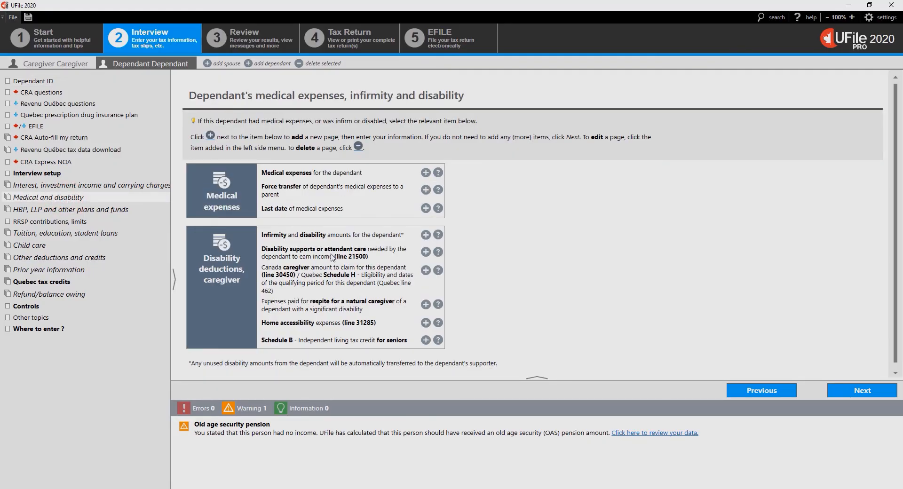
Step: Add the dependant's Canada caregiver and Quebec Schedule H page, with the Quebec qualifying period running from 01-01-2019 to 31-12-2020
click(426, 271)
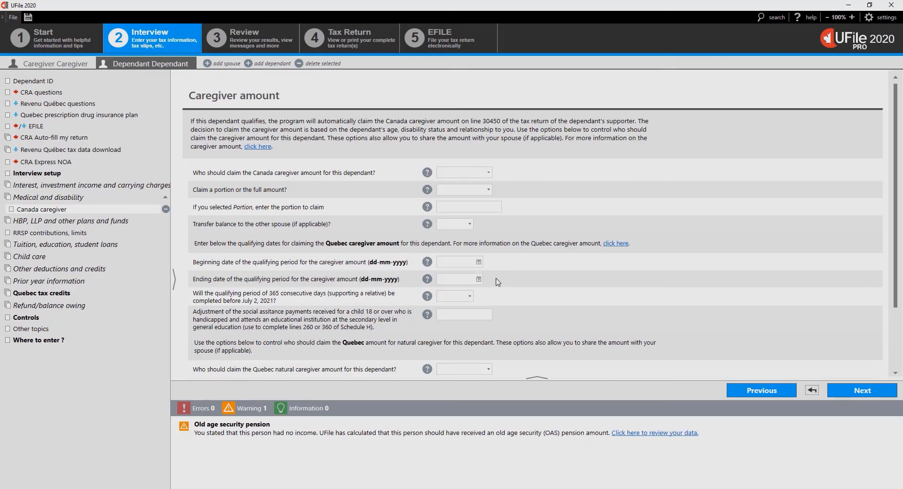
click(464, 259)
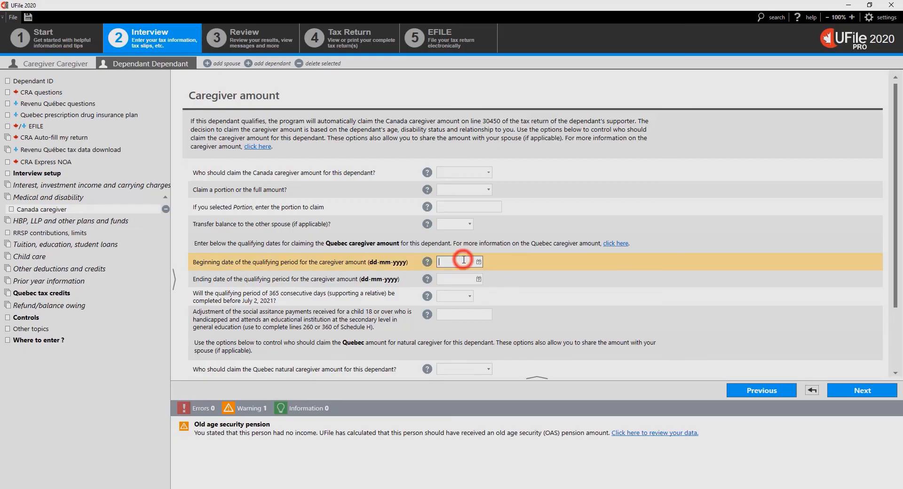
text(01012019)
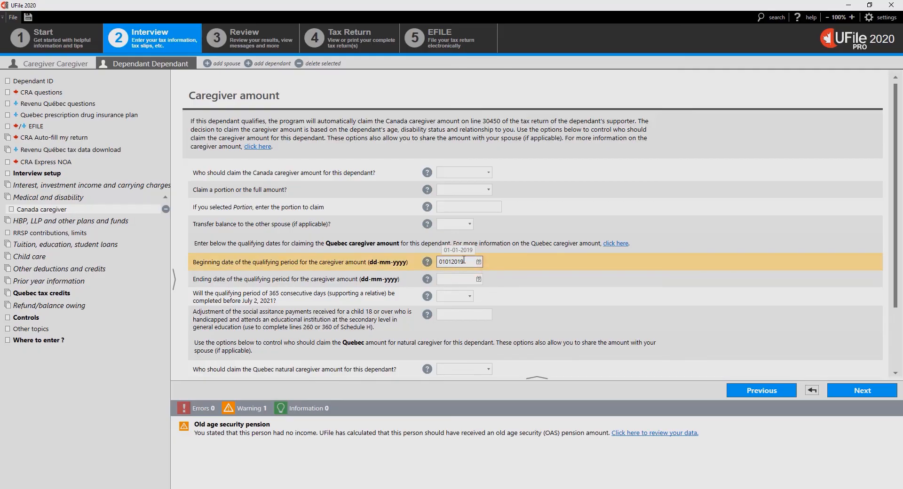
key(Tab)
text(3112)
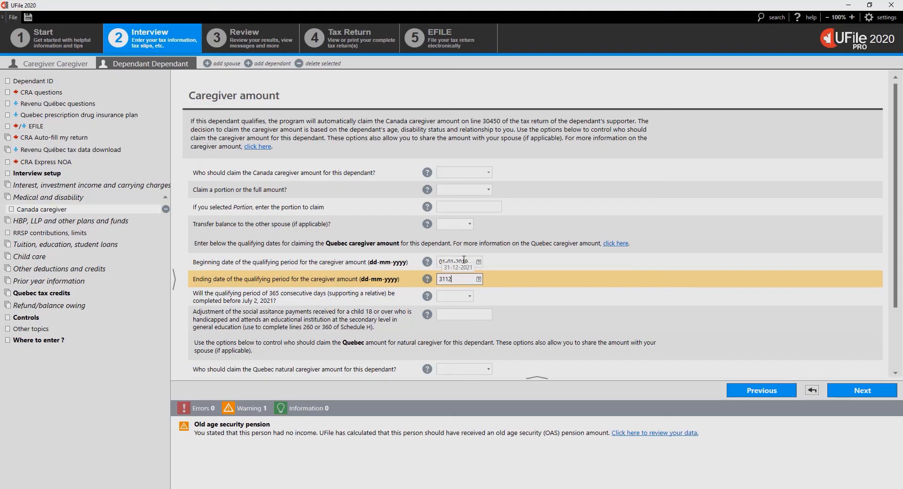
text(2020)
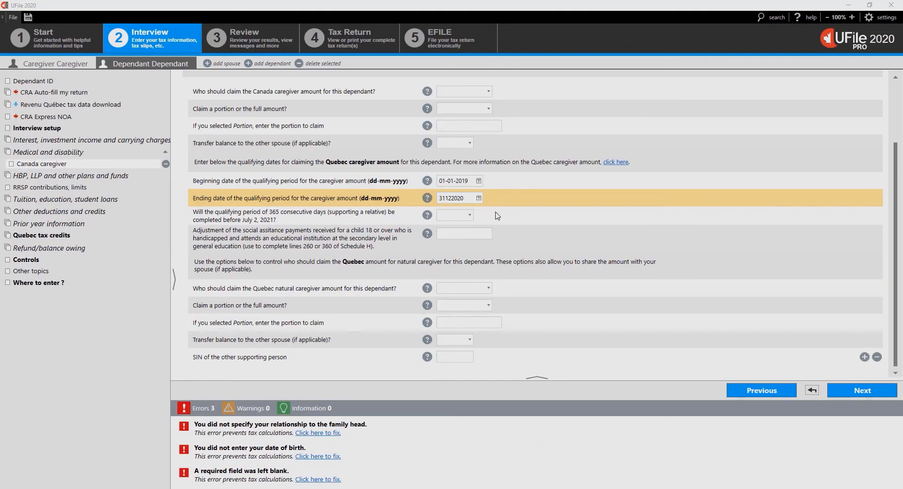
Step: Answer No to completing the 365-day qualifying period before July 2, 2021, and open the dependant's identification page
click(469, 217)
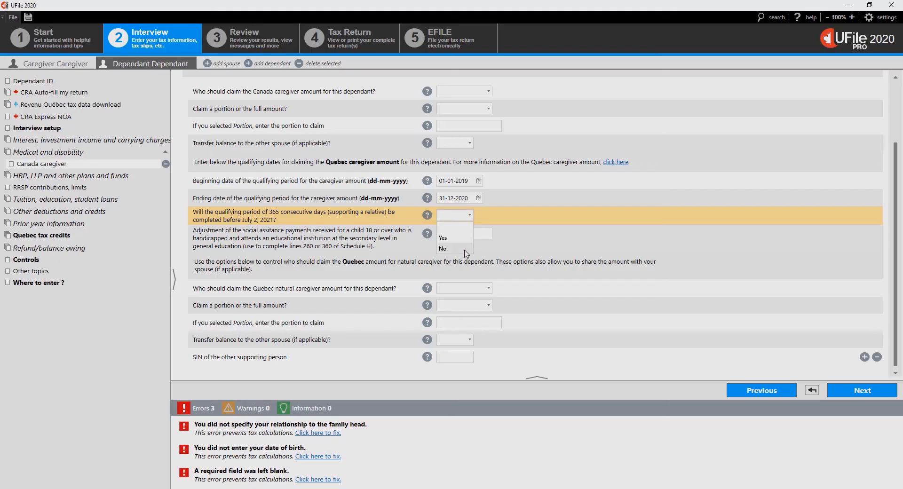
click(465, 250)
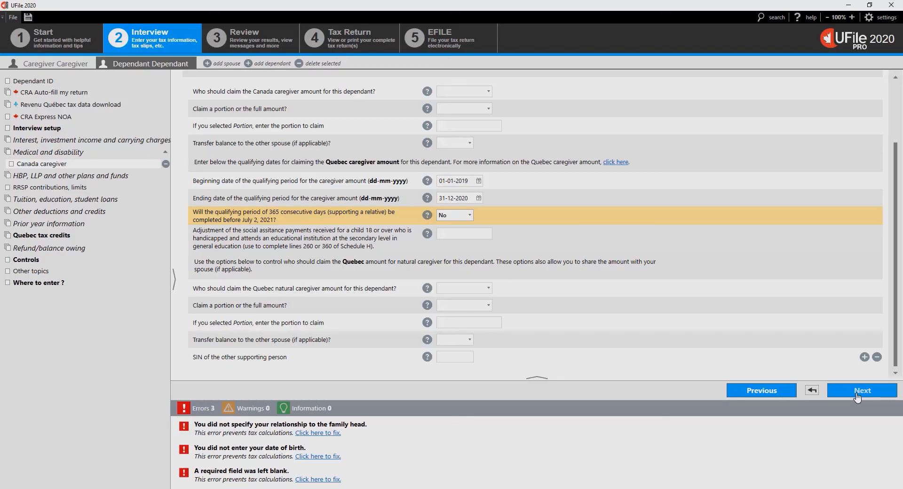
click(857, 396)
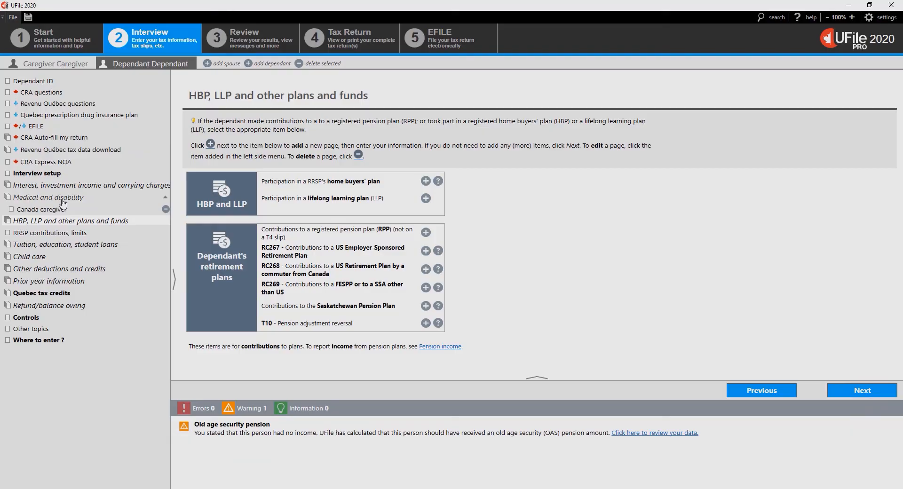
click(53, 83)
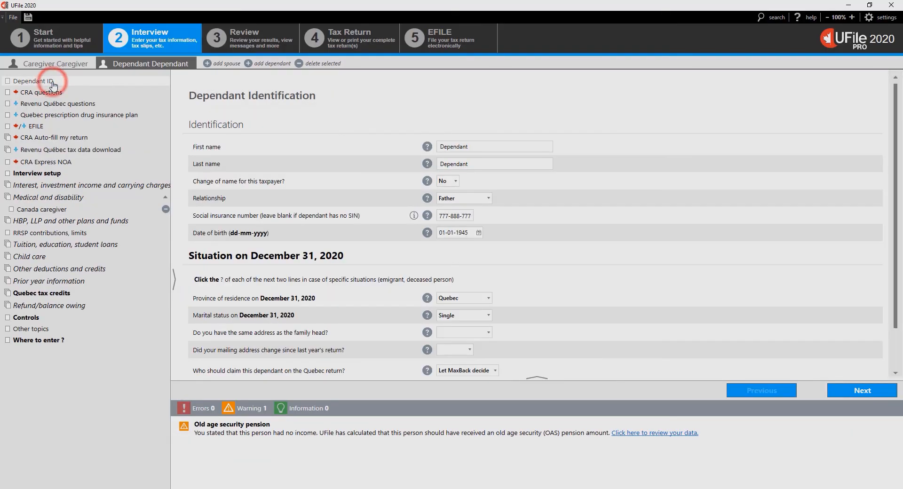